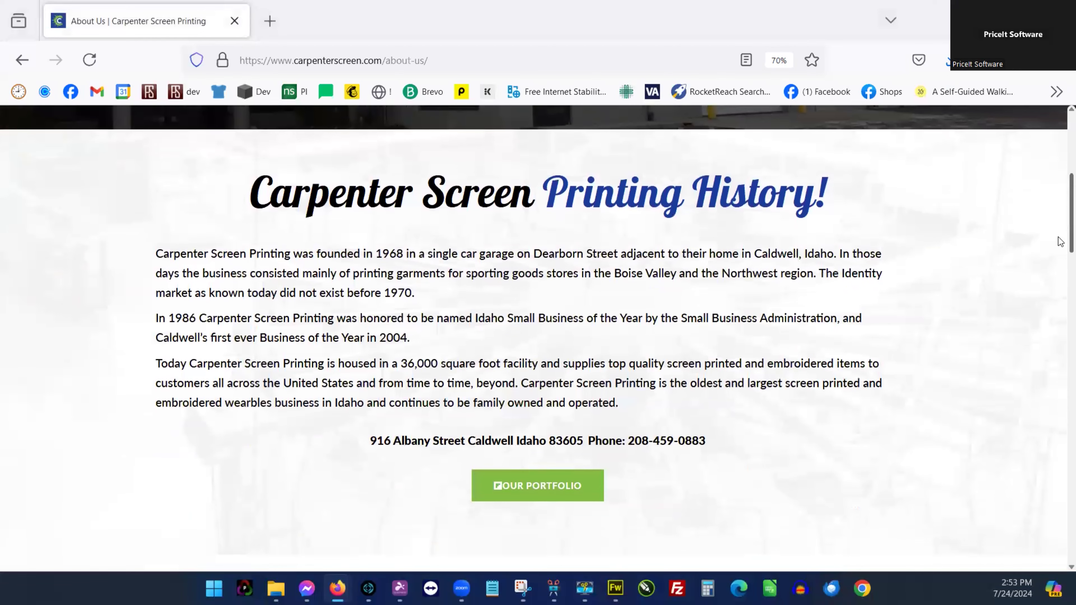
- Go back up the About Us page and open the website's Services page
{"action": "scroll", "coordinate": [1060, 240], "scroll_direction": "up", "scroll_amount": 3}
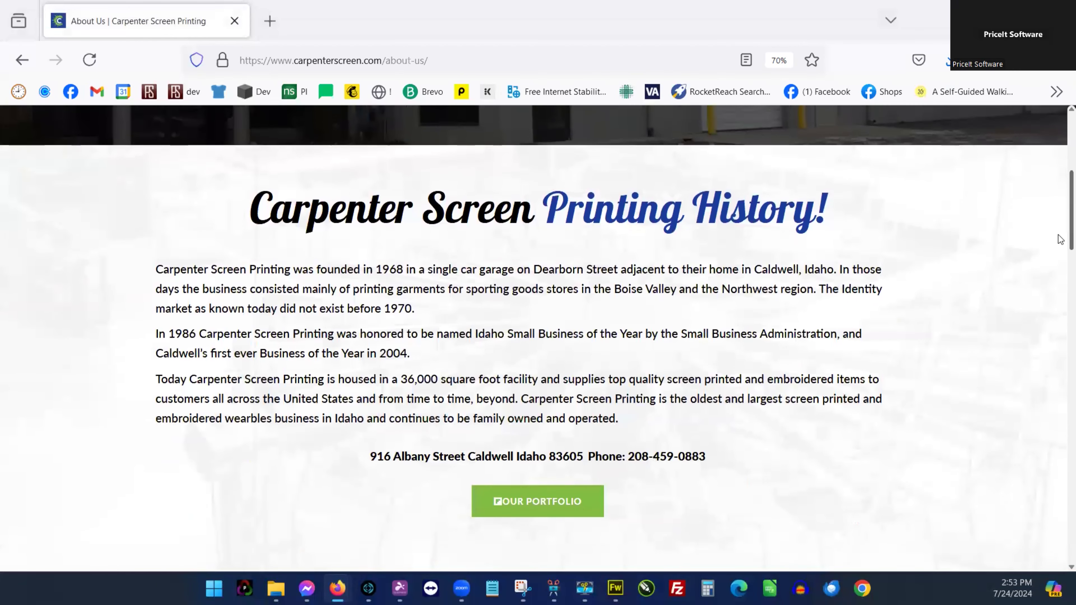
{"action": "scroll", "coordinate": [1060, 236], "scroll_direction": "up", "scroll_amount": 4}
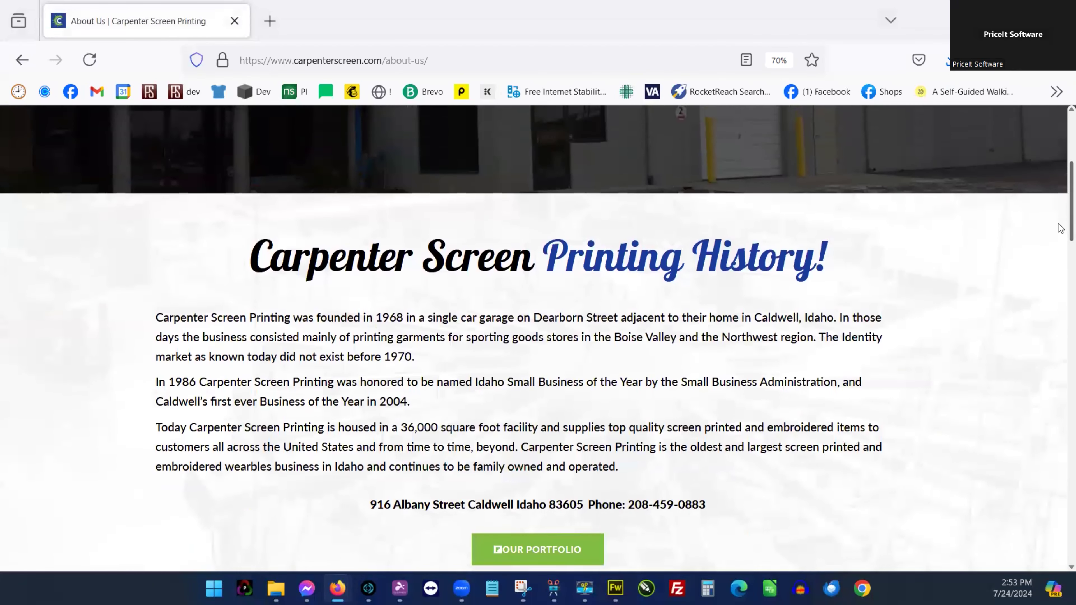
{"action": "scroll", "coordinate": [1060, 219], "scroll_direction": "up", "scroll_amount": 6}
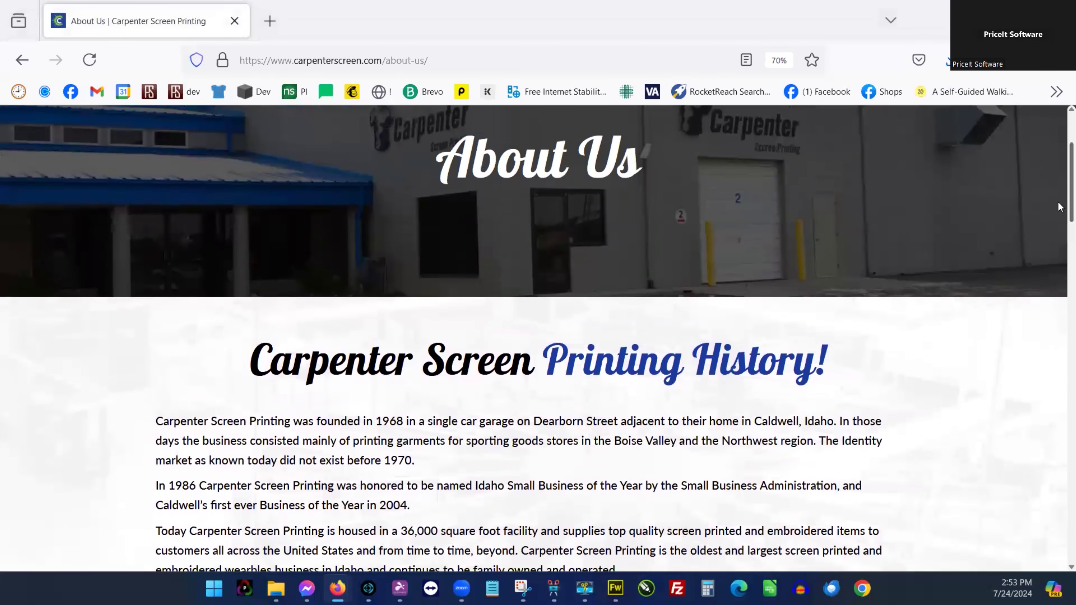
{"action": "scroll", "coordinate": [1060, 191], "scroll_direction": "up", "scroll_amount": 4}
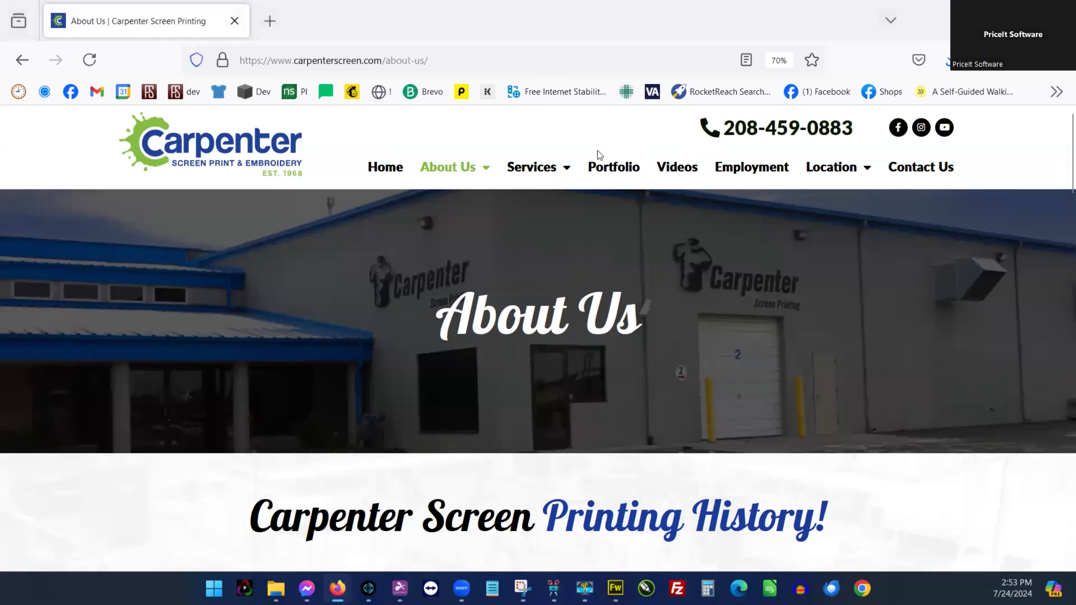
{"action": "left_click", "coordinate": [530, 168]}
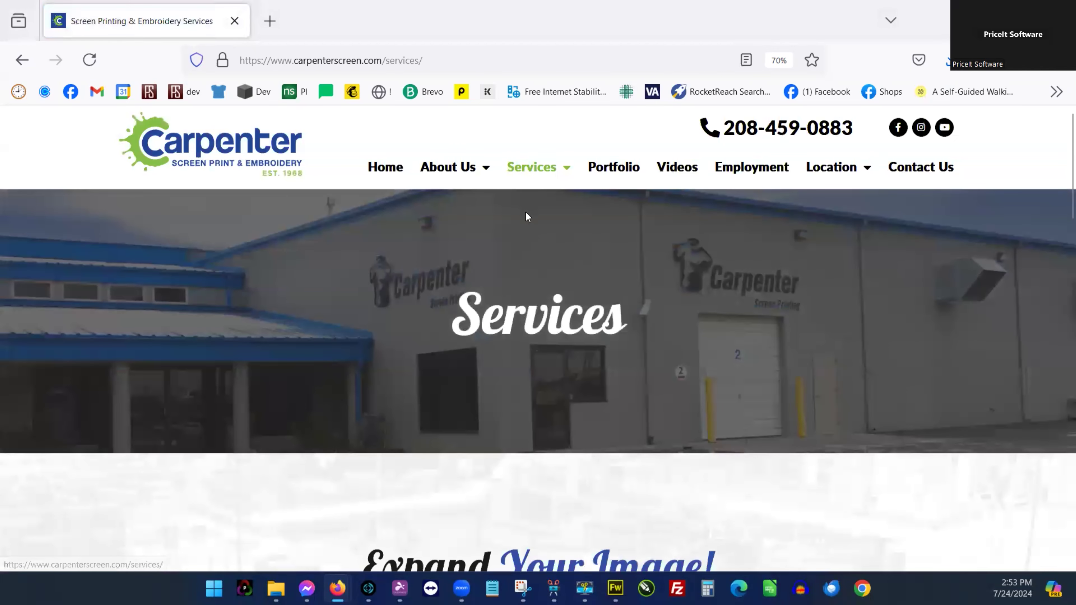
- Review the Services page from the "Expand Your Image!" service categories through the "Your Identity Is Our Commitment" section
{"action": "scroll", "coordinate": [525, 214], "scroll_direction": "down", "scroll_amount": 2}
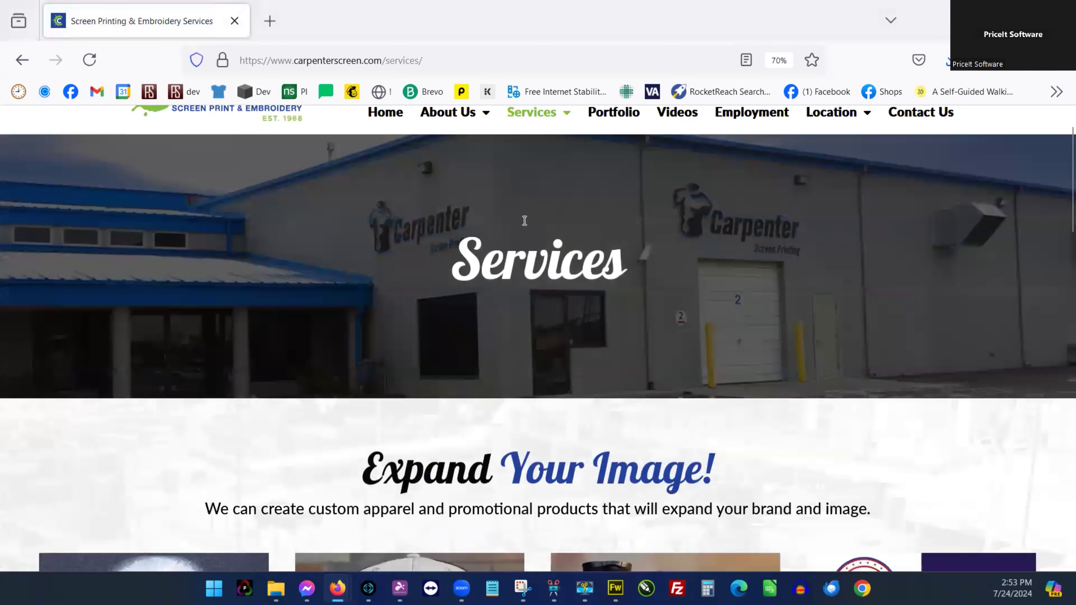
{"action": "scroll", "coordinate": [525, 220], "scroll_direction": "down", "scroll_amount": 1}
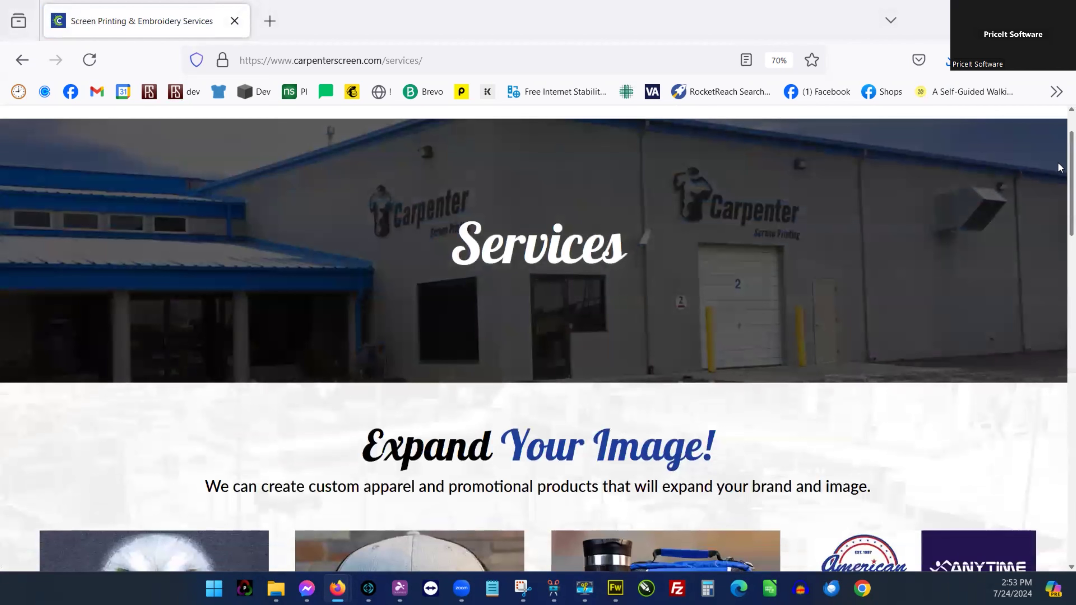
{"action": "scroll", "coordinate": [1060, 169], "scroll_direction": "down", "scroll_amount": 1}
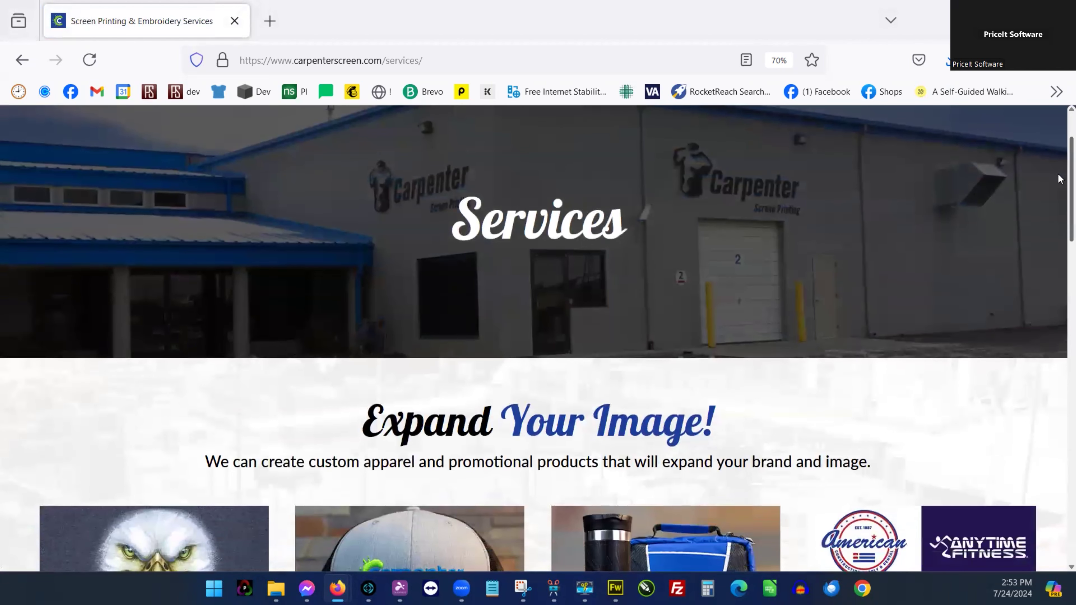
{"action": "scroll", "coordinate": [1060, 180], "scroll_direction": "down", "scroll_amount": 2}
{"action": "scroll", "coordinate": [1059, 193], "scroll_direction": "down", "scroll_amount": 4}
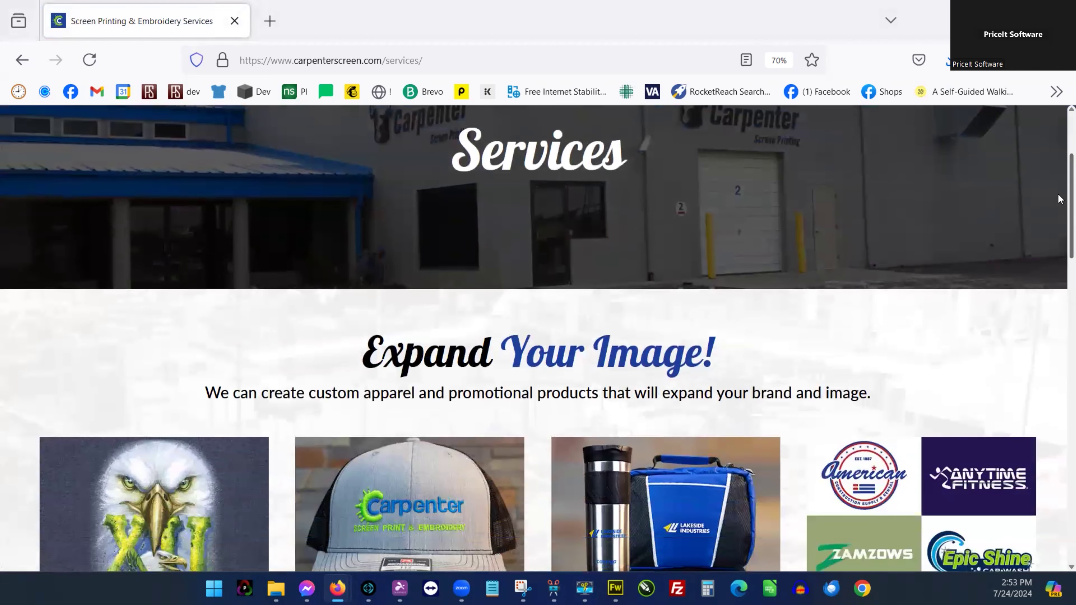
{"action": "scroll", "coordinate": [1060, 205], "scroll_direction": "down", "scroll_amount": 3}
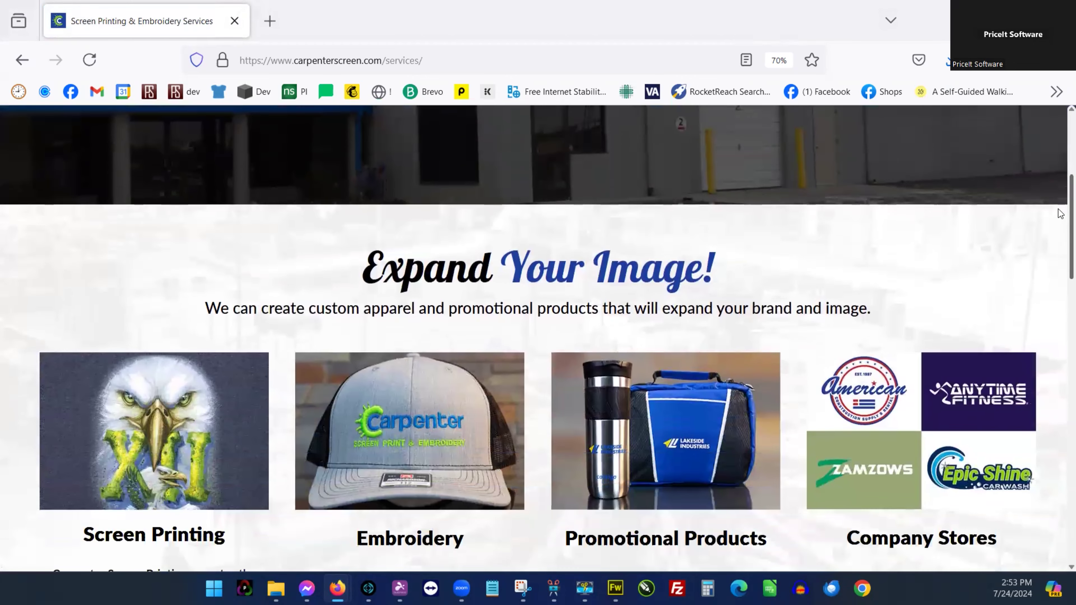
{"action": "scroll", "coordinate": [1060, 225], "scroll_direction": "down", "scroll_amount": 1}
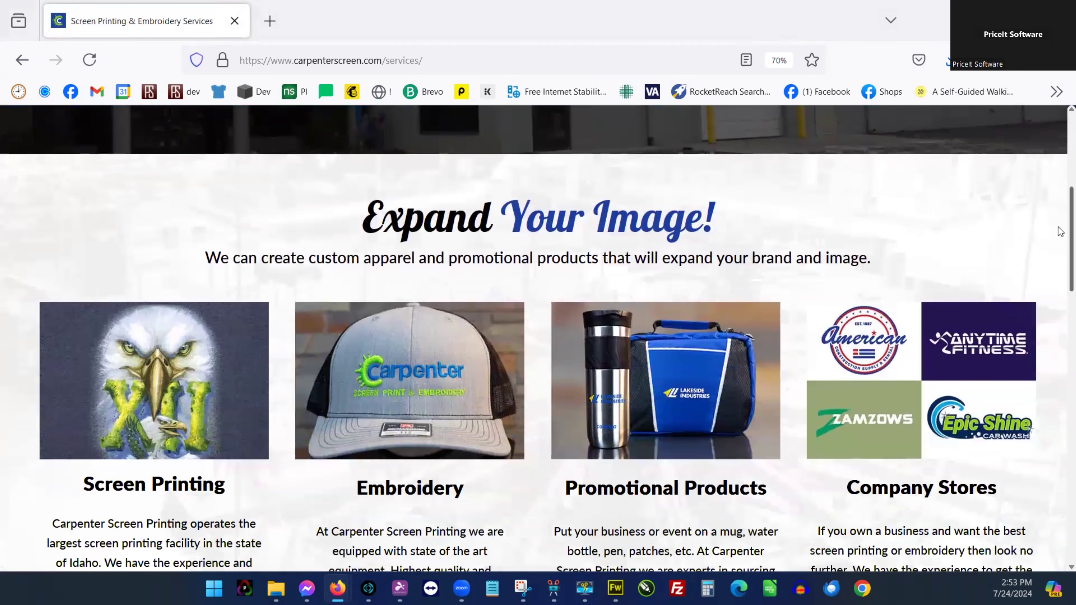
{"action": "scroll", "coordinate": [1060, 230], "scroll_direction": "down", "scroll_amount": 2}
{"action": "scroll", "coordinate": [1060, 238], "scroll_direction": "down", "scroll_amount": 4}
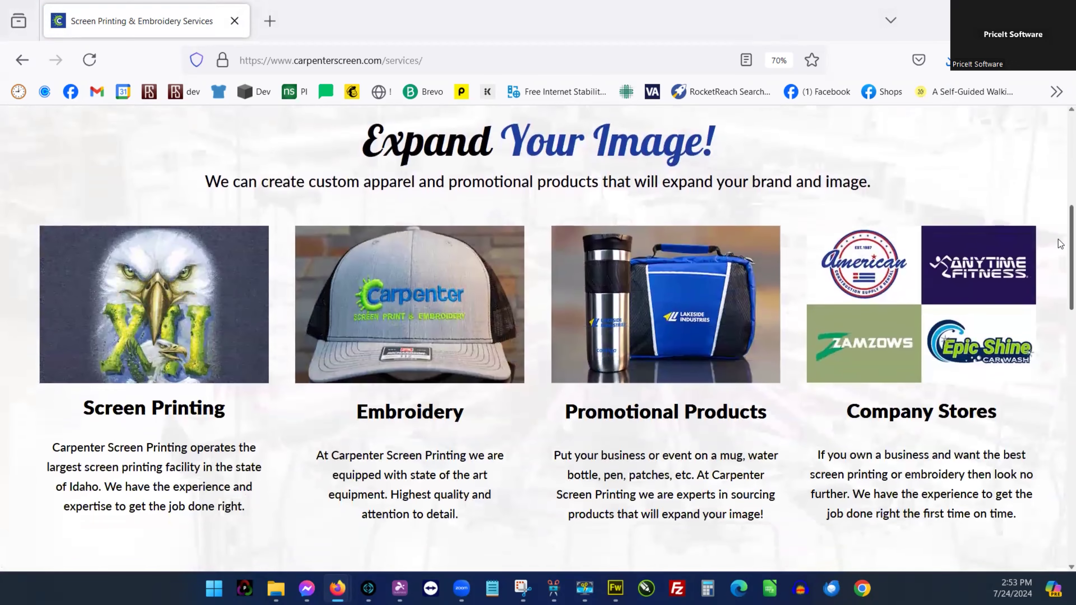
{"action": "scroll", "coordinate": [1059, 250], "scroll_direction": "down", "scroll_amount": 3}
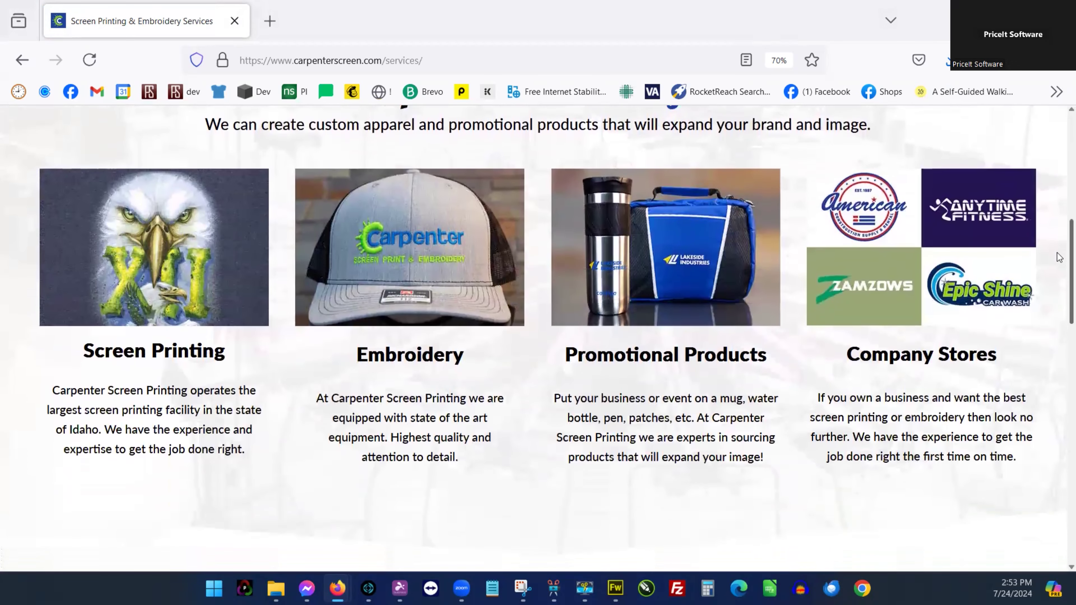
{"action": "scroll", "coordinate": [1054, 266], "scroll_direction": "down", "scroll_amount": 4}
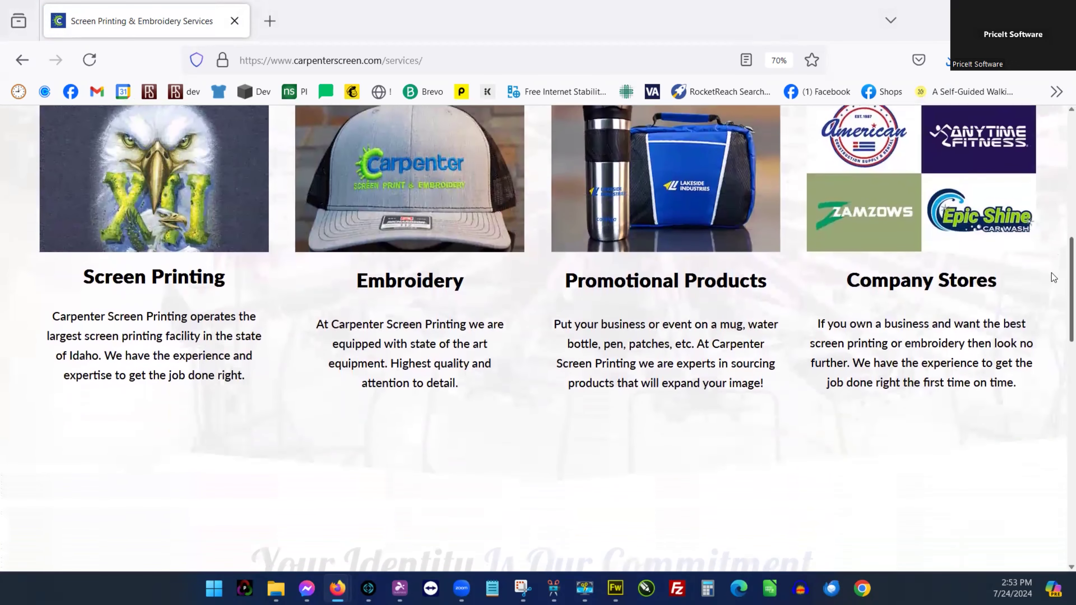
{"action": "scroll", "coordinate": [1047, 286], "scroll_direction": "down", "scroll_amount": 4}
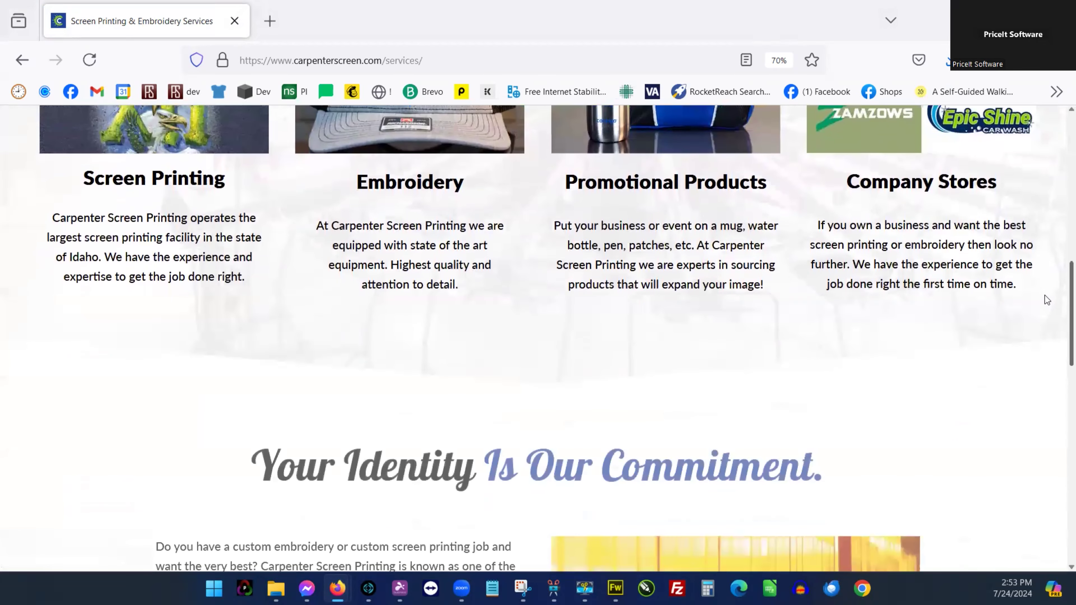
{"action": "scroll", "coordinate": [1039, 311], "scroll_direction": "down", "scroll_amount": 2}
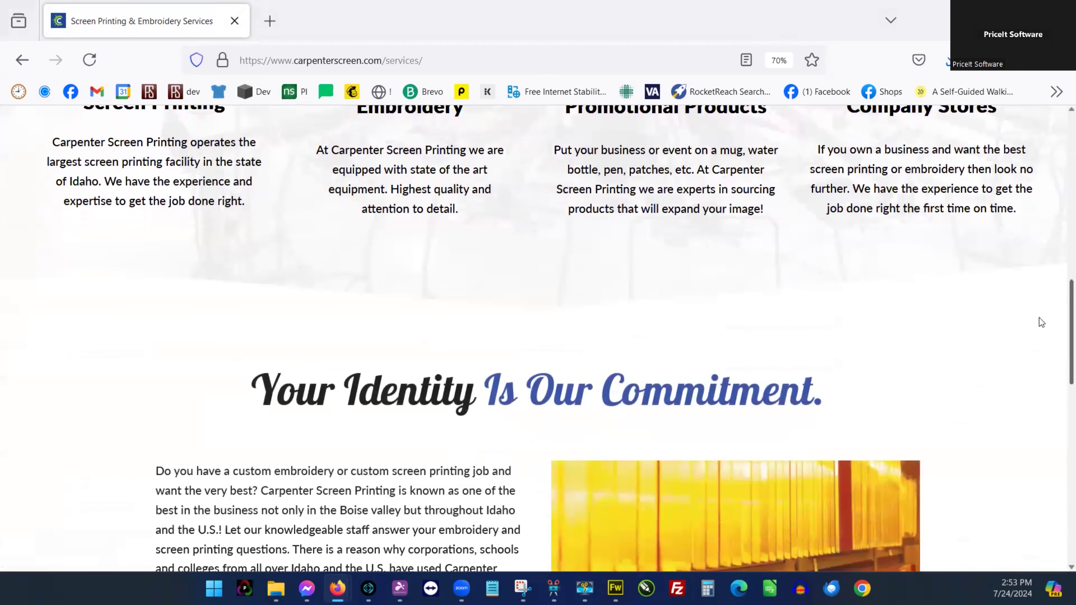
{"action": "scroll", "coordinate": [1037, 325], "scroll_direction": "down", "scroll_amount": 2}
{"action": "scroll", "coordinate": [1038, 335], "scroll_direction": "down", "scroll_amount": 2}
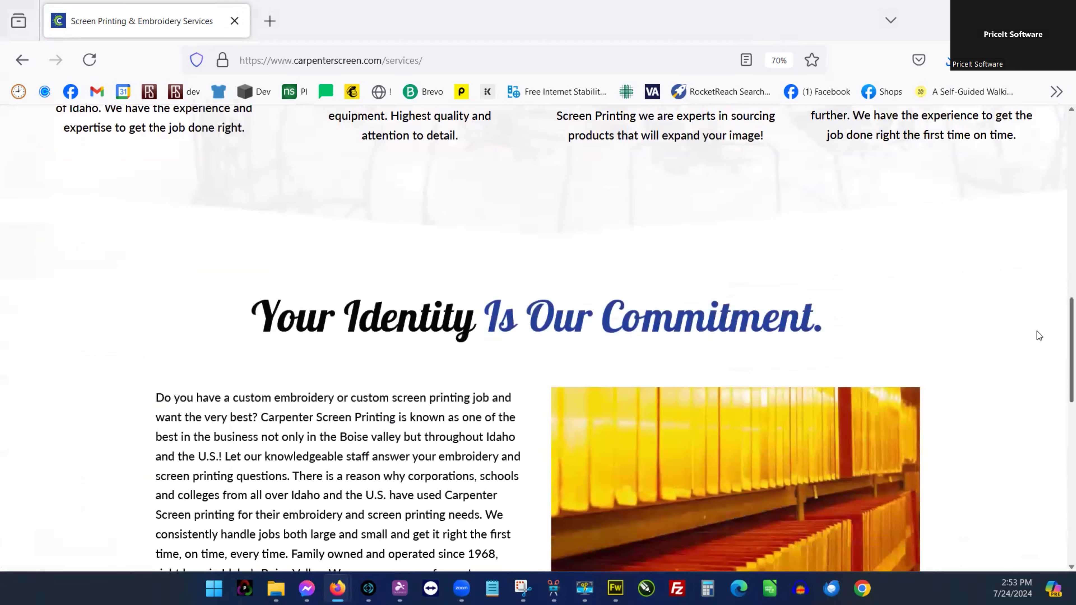
{"action": "scroll", "coordinate": [1036, 336], "scroll_direction": "down", "scroll_amount": 2}
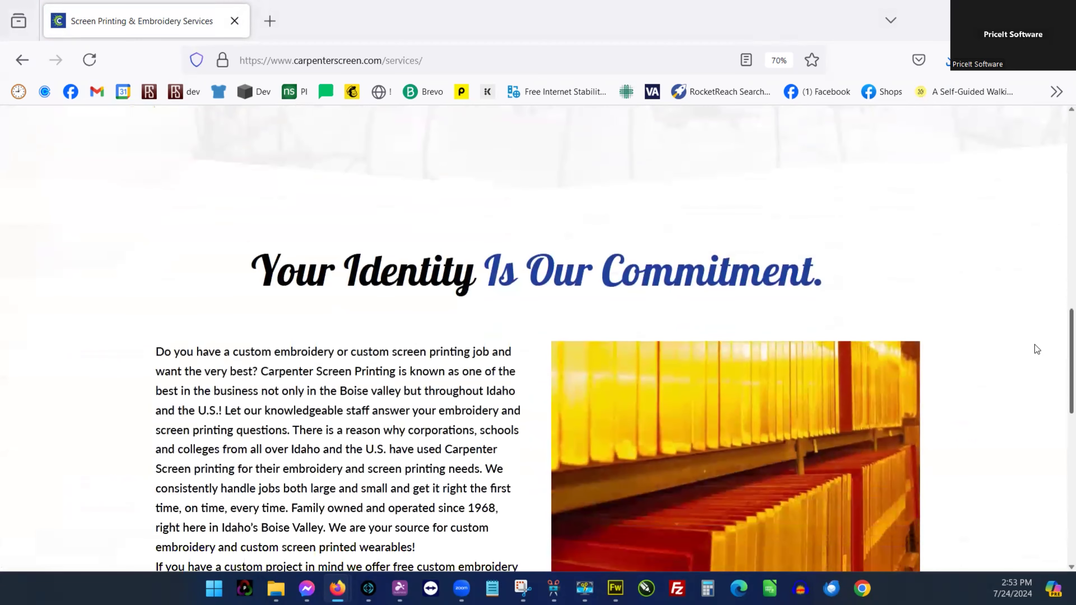
{"action": "scroll", "coordinate": [1035, 345], "scroll_direction": "down", "scroll_amount": 1}
{"action": "scroll", "coordinate": [1035, 354], "scroll_direction": "down", "scroll_amount": 1}
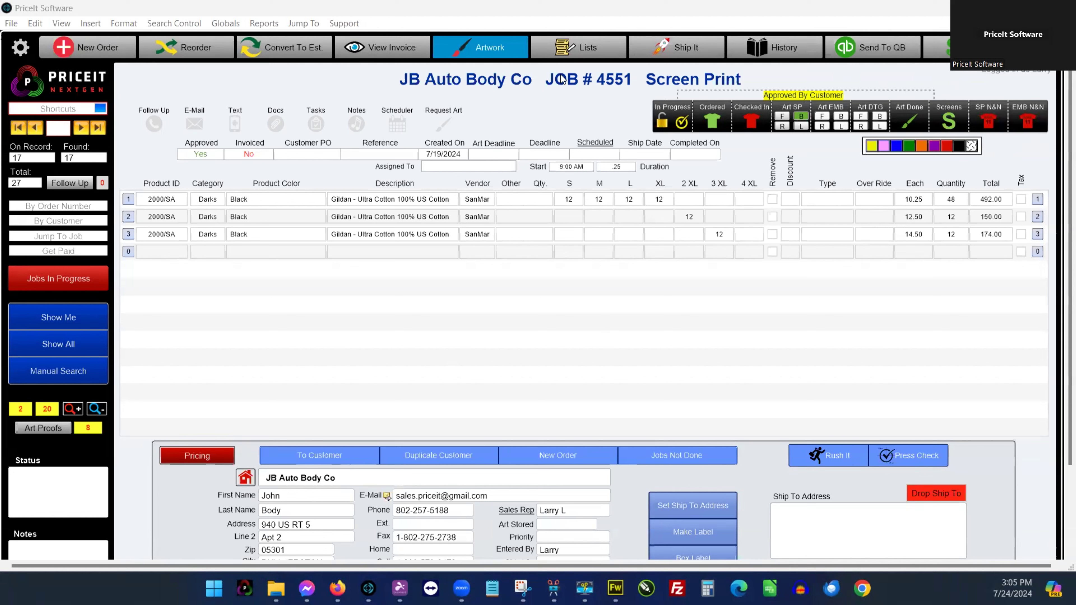
- In PriceIt Software, show the JB Auto Body Co job's artwork and open the proof of the approved back design
{"action": "left_click", "coordinate": [496, 51]}
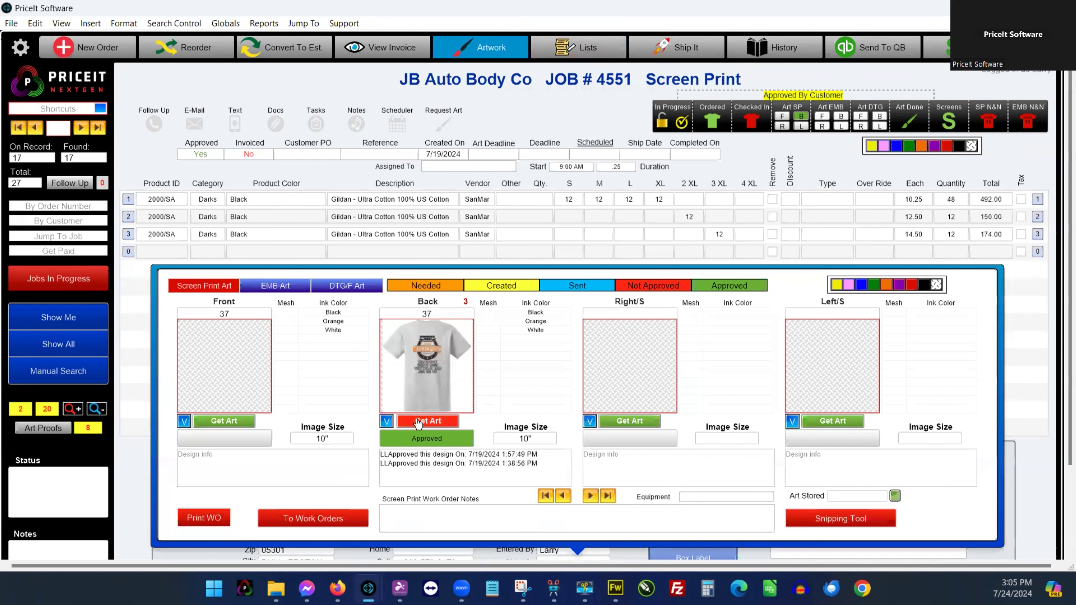
{"action": "left_click", "coordinate": [414, 440]}
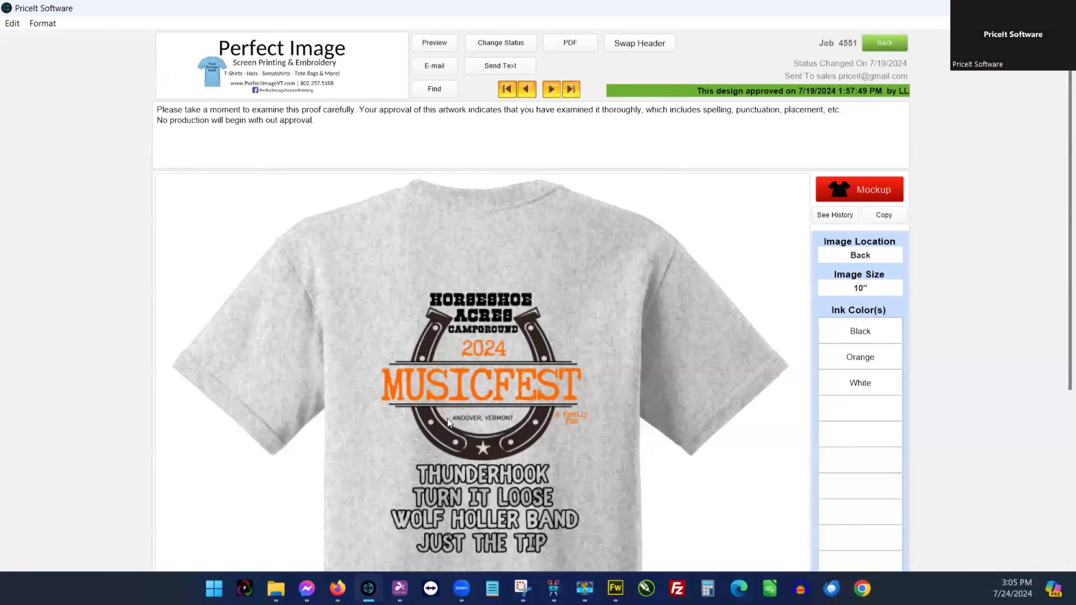
- View the back design's mockup editor and the Background Removal Tool, closing both without changes
{"action": "left_click", "coordinate": [862, 194]}
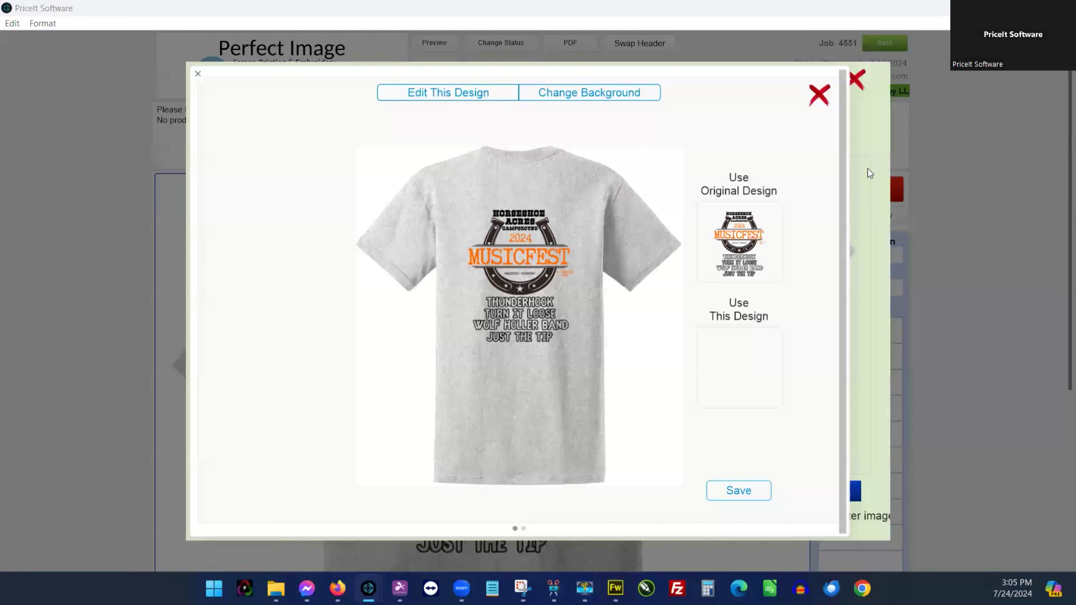
{"action": "left_click", "coordinate": [816, 95]}
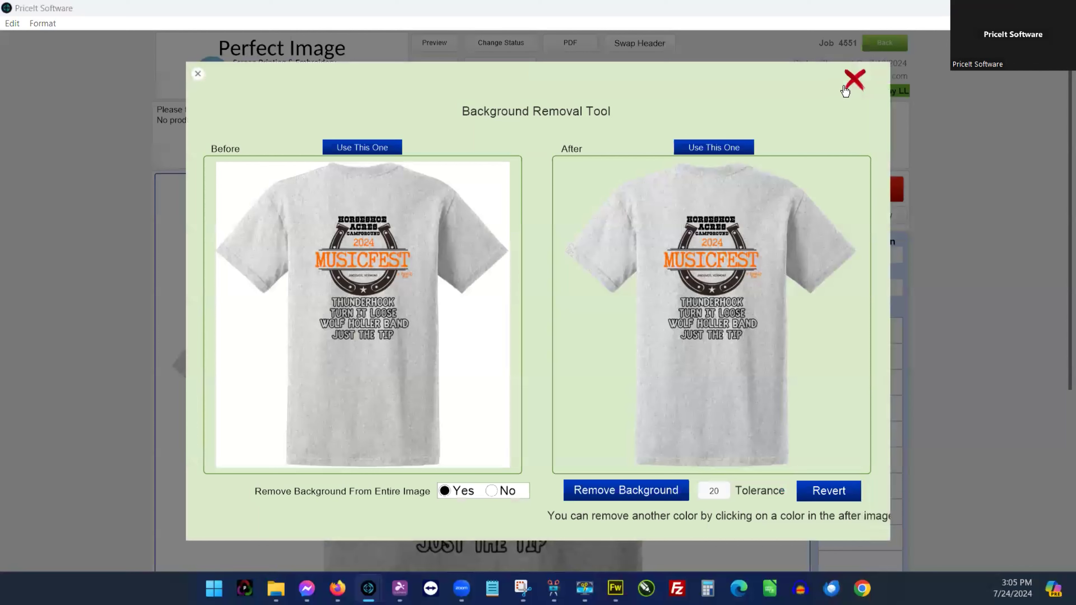
{"action": "left_click", "coordinate": [851, 80]}
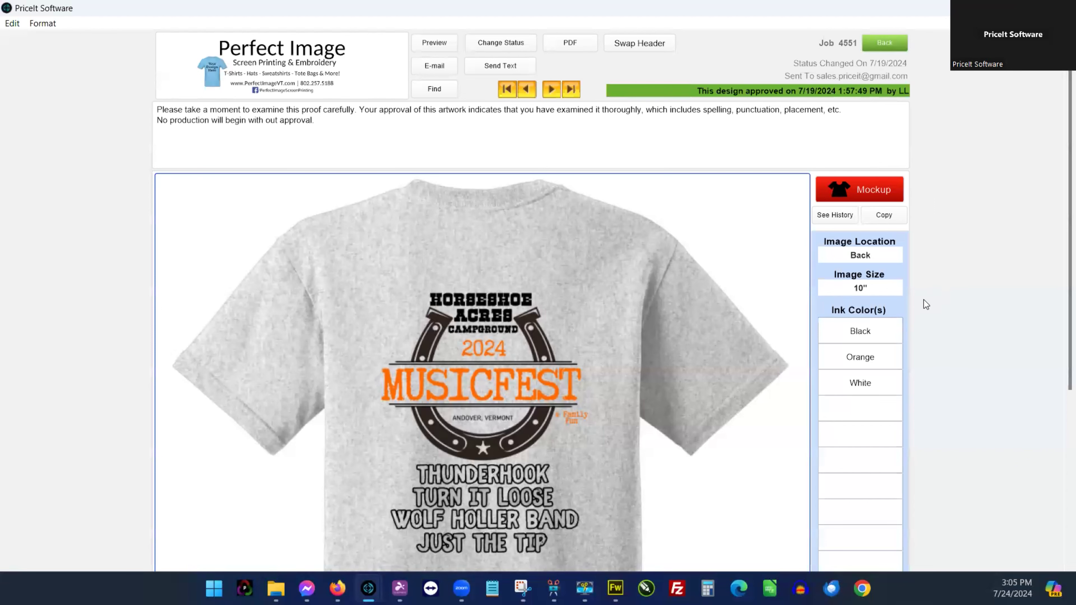
- Examine the full shirt proof with its image size and ink colors, return to the job and close its artwork panel
{"action": "scroll", "coordinate": [918, 299], "scroll_direction": "down", "scroll_amount": 2}
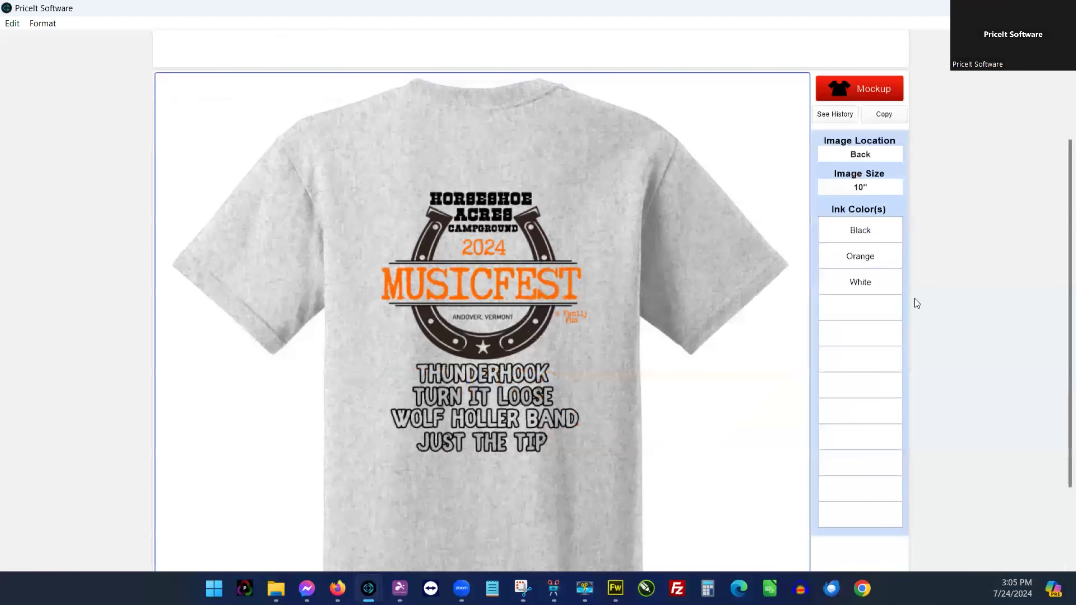
{"action": "scroll", "coordinate": [917, 303], "scroll_direction": "down", "scroll_amount": 2}
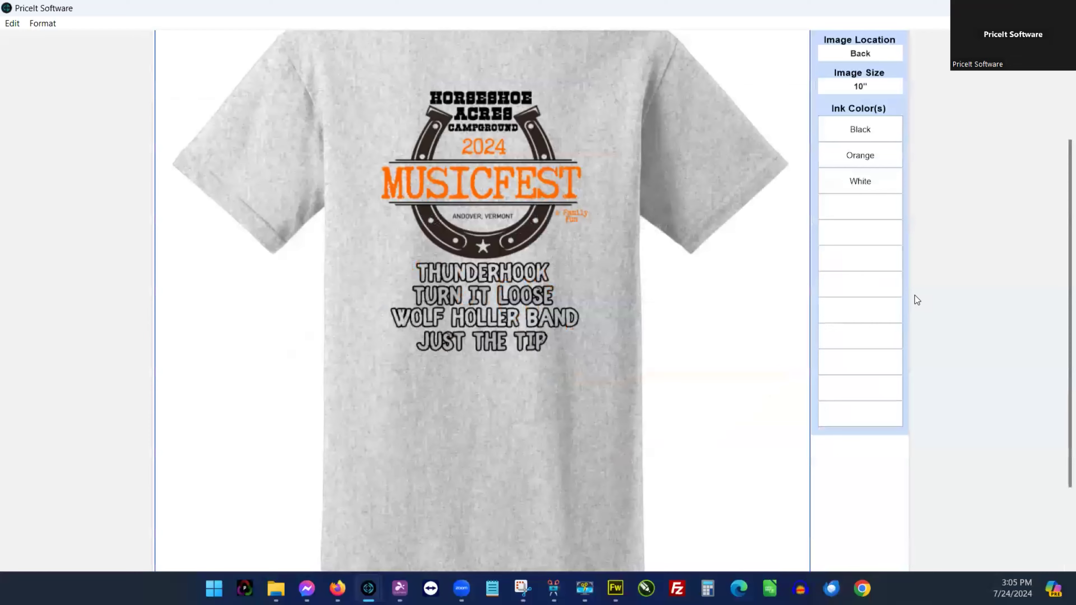
{"action": "scroll", "coordinate": [914, 296], "scroll_direction": "up", "scroll_amount": 4}
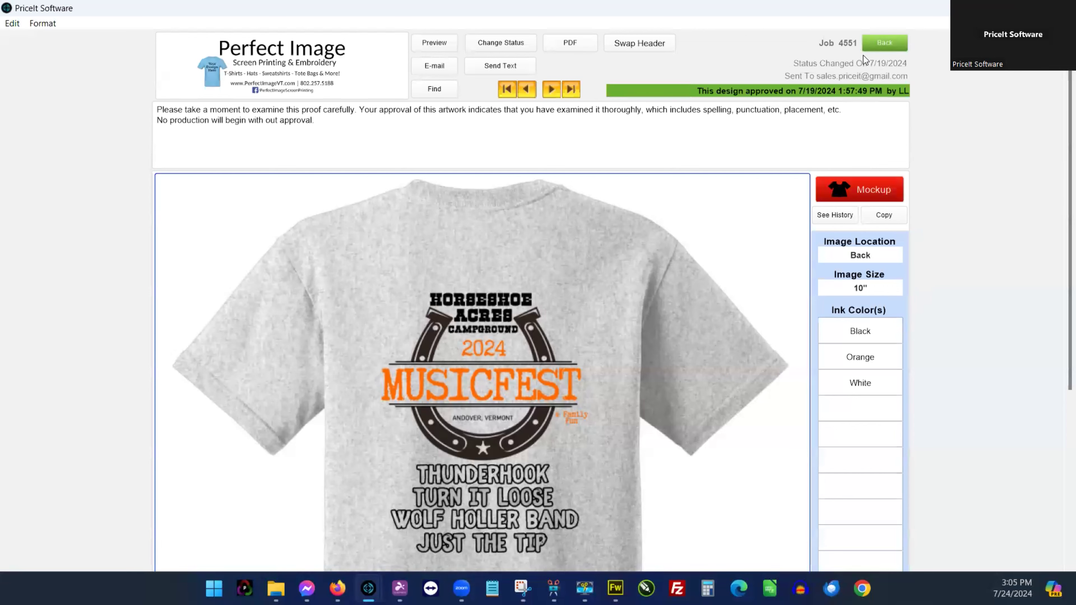
{"action": "left_click", "coordinate": [869, 48]}
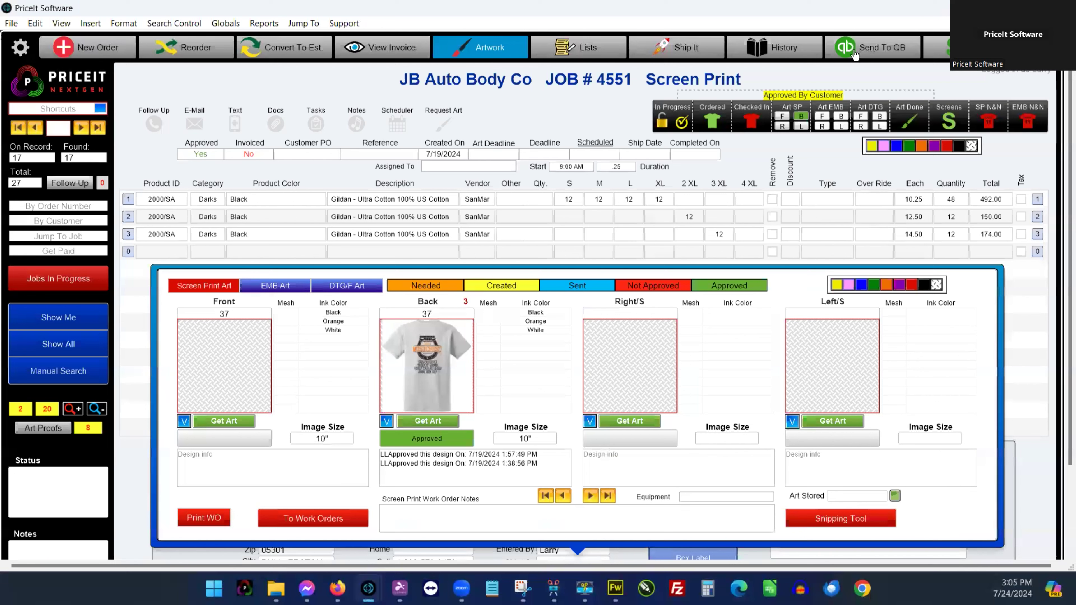
{"action": "left_click", "coordinate": [559, 124]}
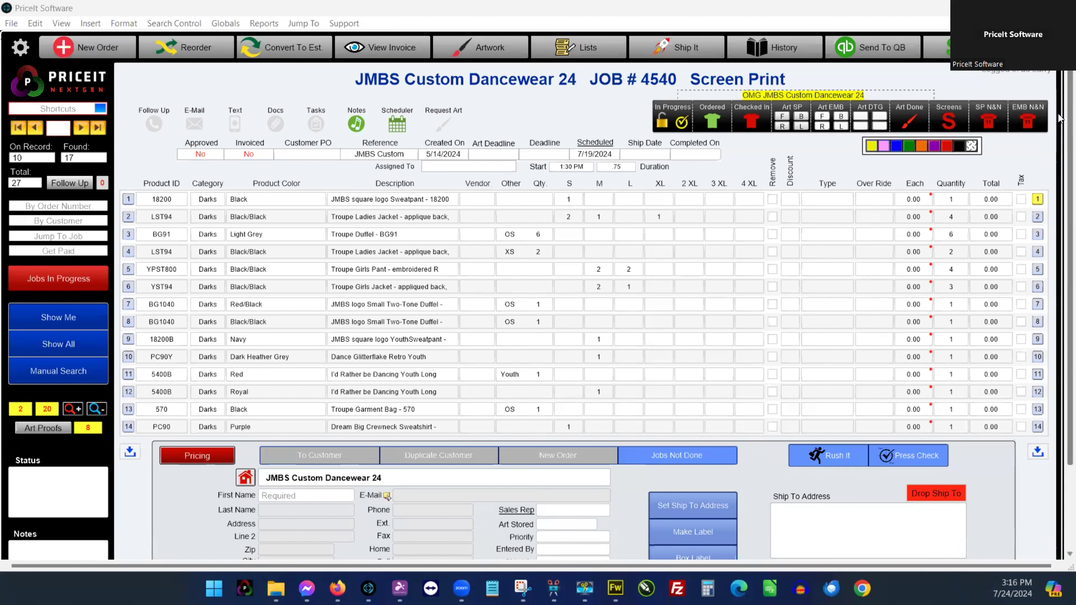
- Look over the JMBS Custom Dancewear 24 screen print order from its line items toward its lower sections
{"action": "scroll", "coordinate": [1059, 118], "scroll_direction": "down", "scroll_amount": 2}
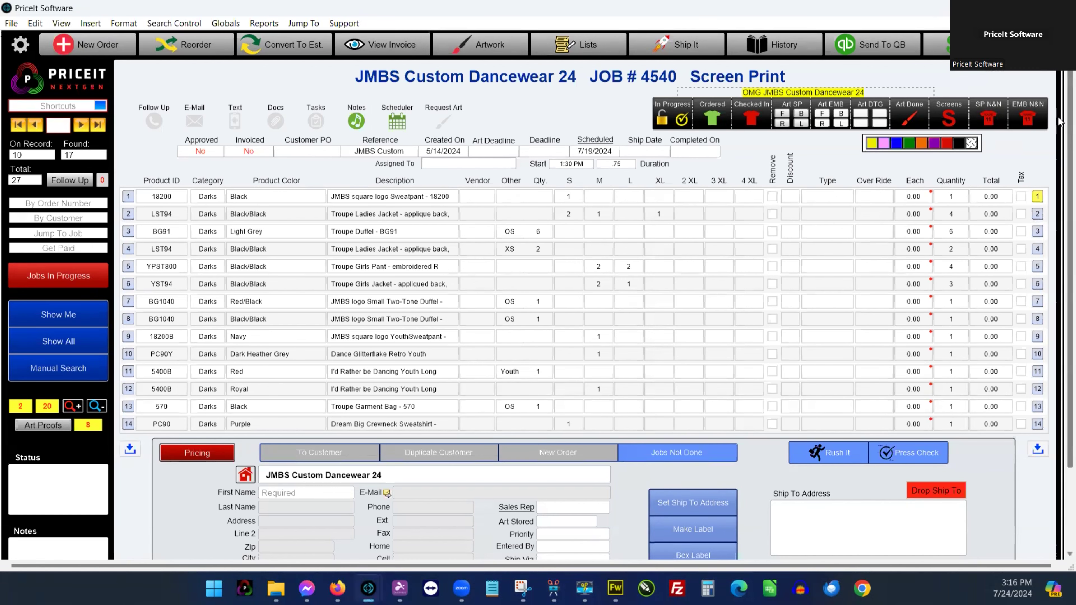
{"action": "scroll", "coordinate": [1059, 126], "scroll_direction": "down", "scroll_amount": 2}
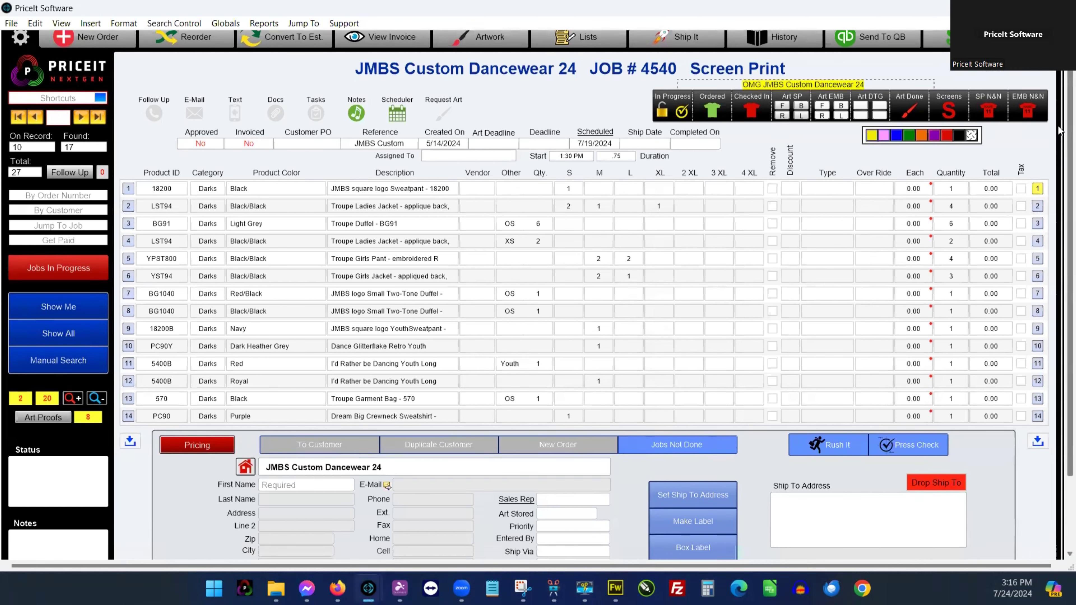